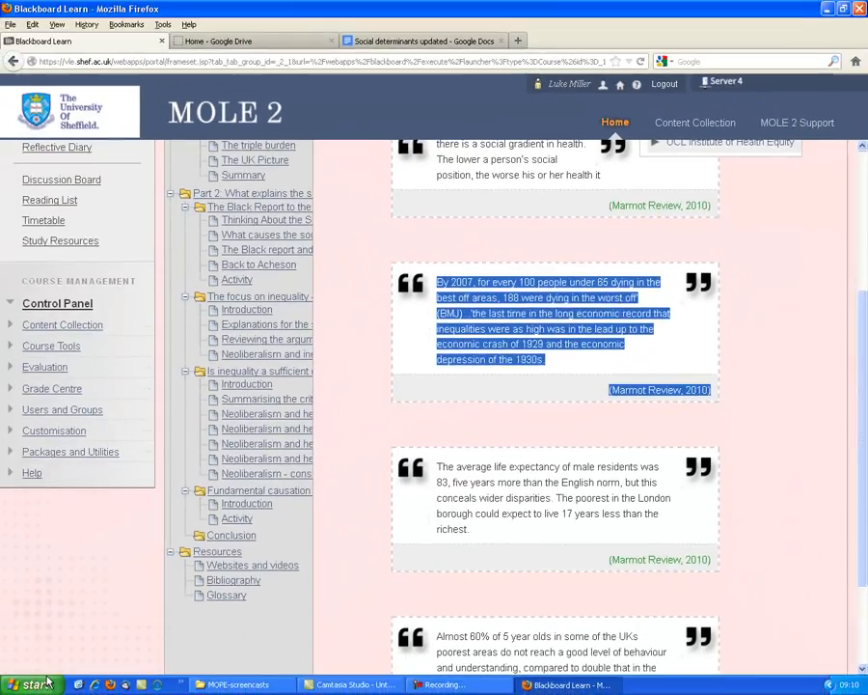
# Step: Launch the mope program and proceed with the On Campus location
pyautogui.click(31, 682)
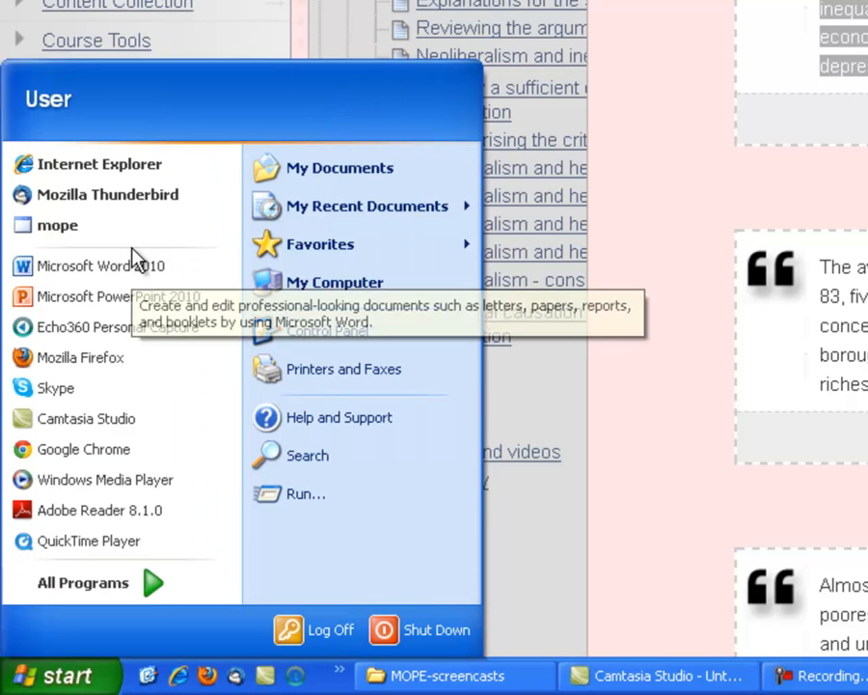
pyautogui.moveTo(159, 582)
pyautogui.moveTo(264, 379)
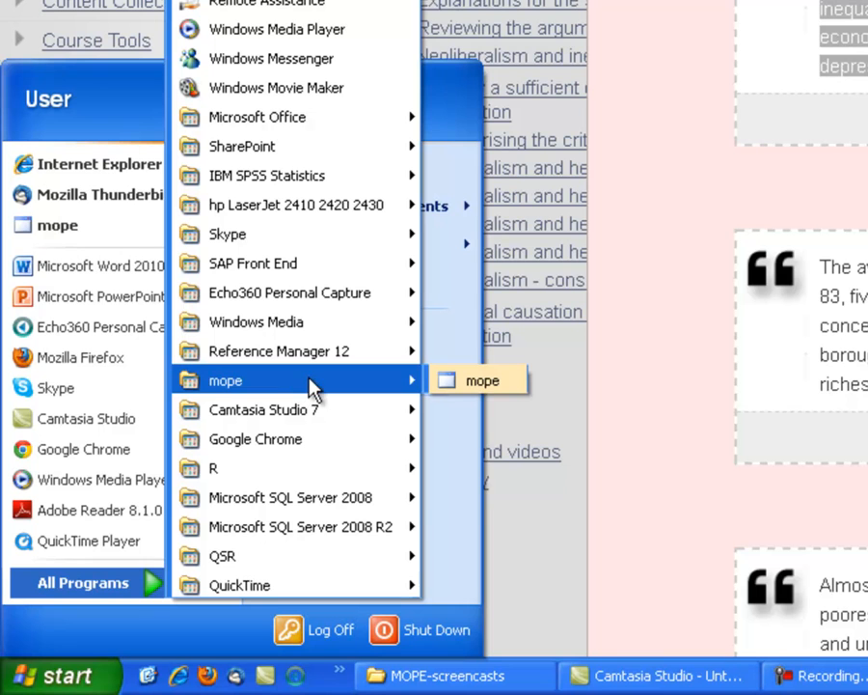
pyautogui.moveTo(197, 289)
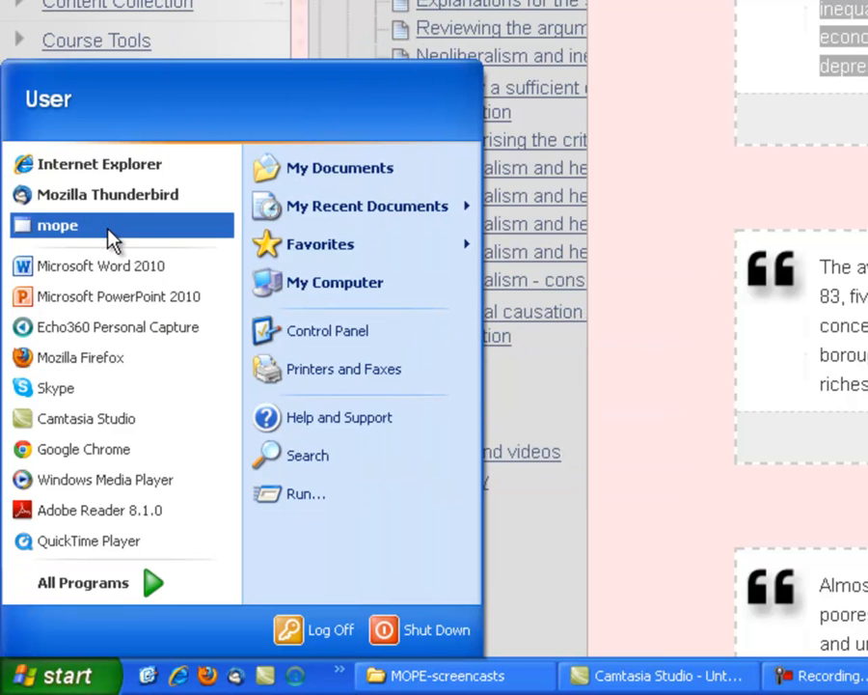
pyautogui.click(108, 230)
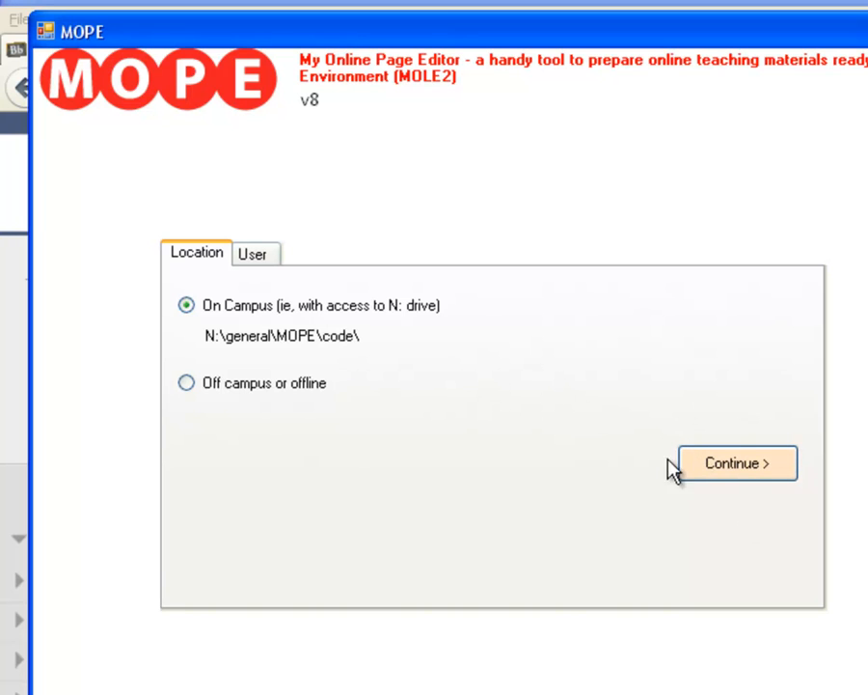
pyautogui.click(723, 466)
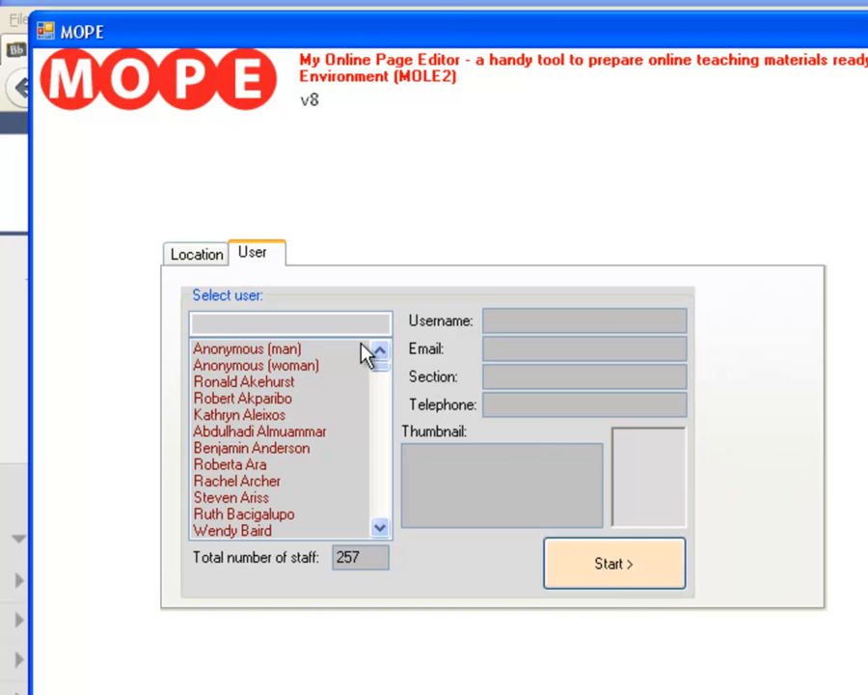
# Step: Find the staff member by first name in the user list, select their profile and start the session
pyautogui.write('luke')
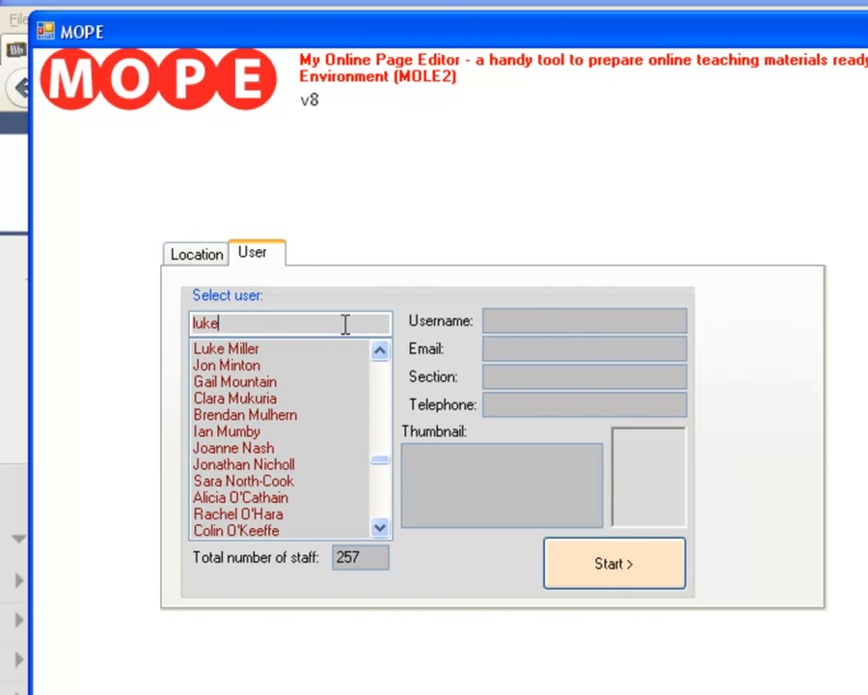
pyautogui.press('Return')
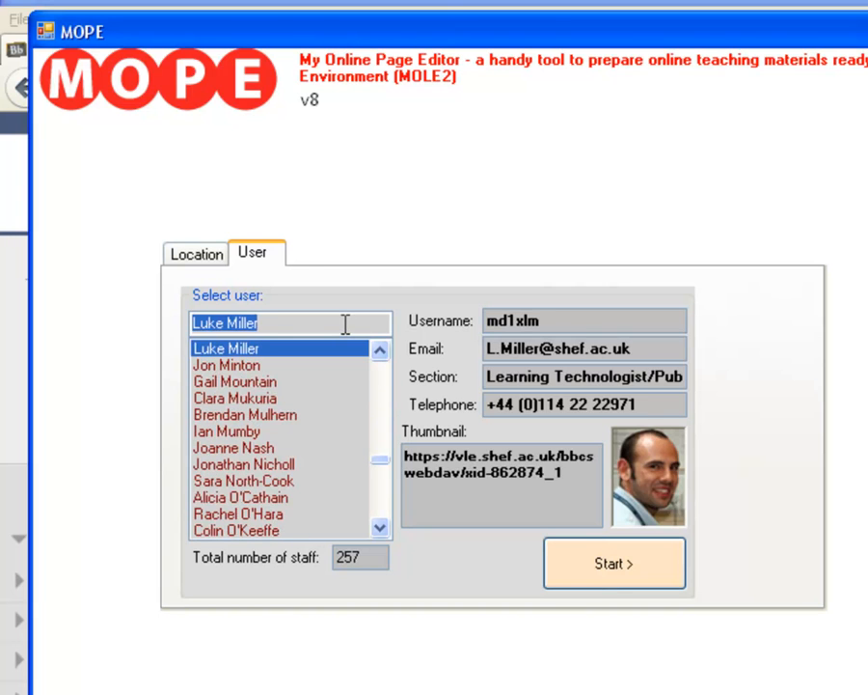
pyautogui.click(576, 573)
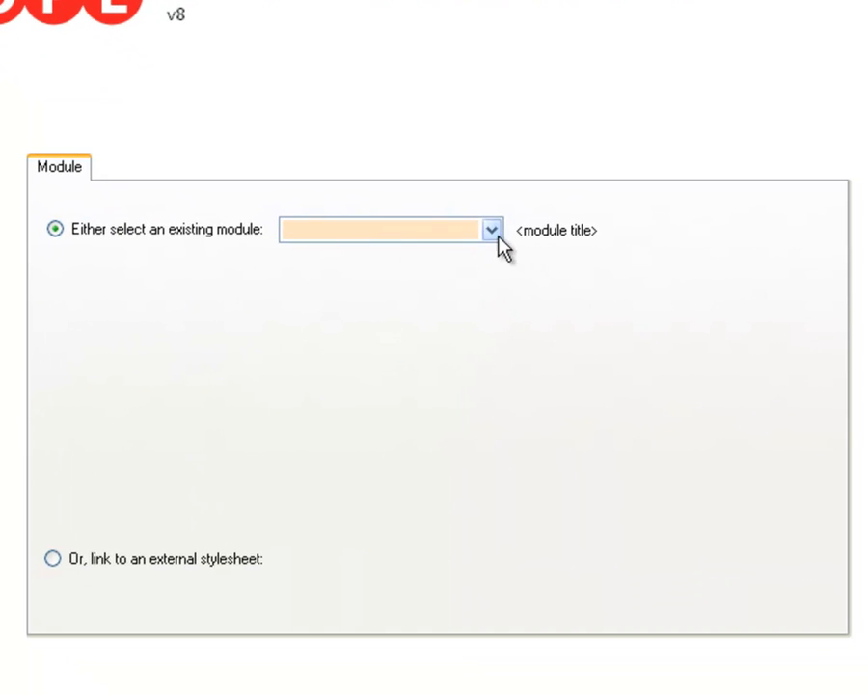
# Step: Choose the existing module HAR6047 and continue to the session description
pyautogui.click(589, 291)
pyautogui.click(504, 337)
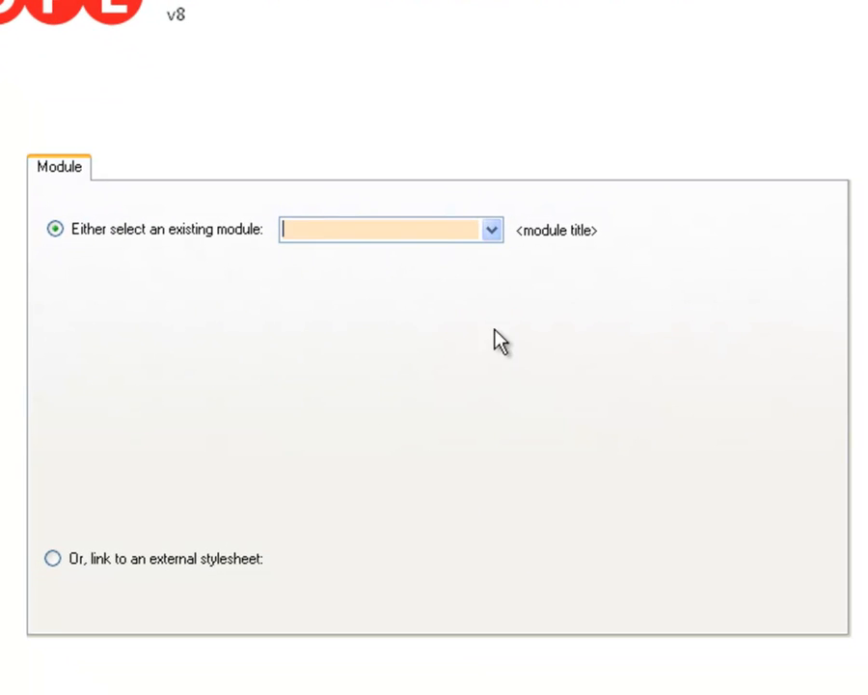
pyautogui.click(487, 236)
pyautogui.scroll(-2, 487, 323)
pyautogui.scroll(-5, 487, 333)
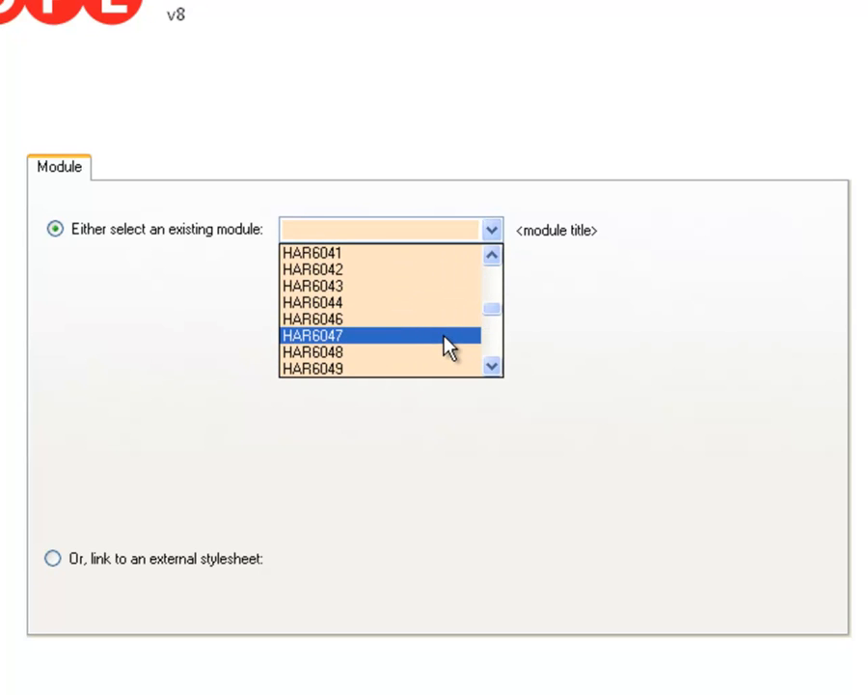
pyautogui.click(447, 340)
pyautogui.click(754, 608)
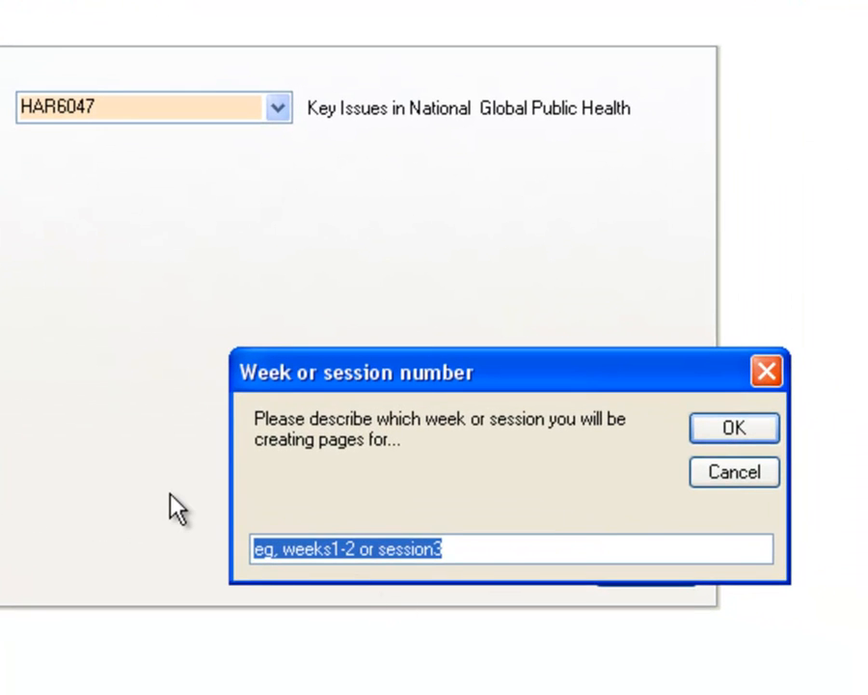
# Step: Describe the session for the new pages as social_determinants and confirm it
pyautogui.write('soci')
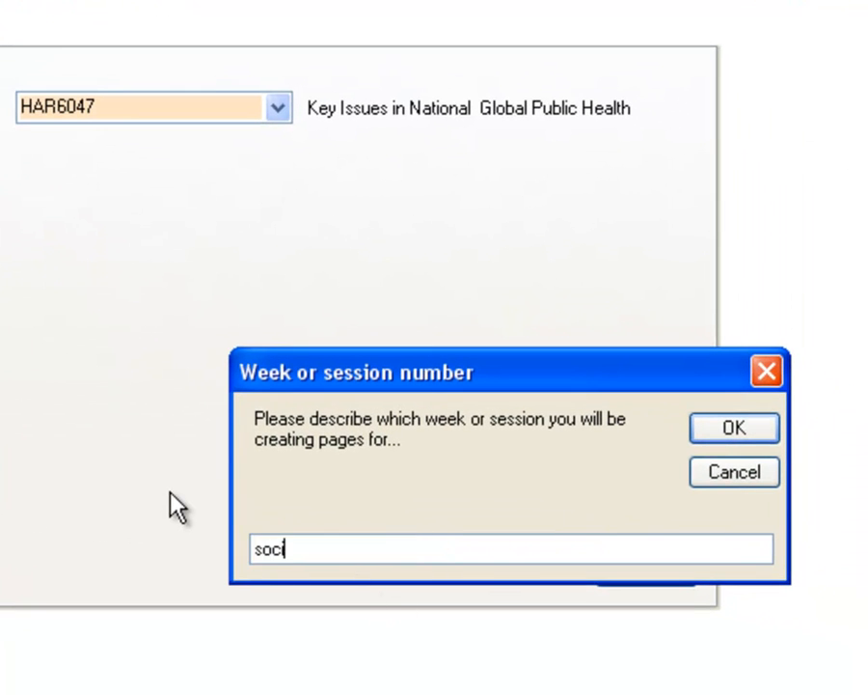
pyautogui.write('al_deter')
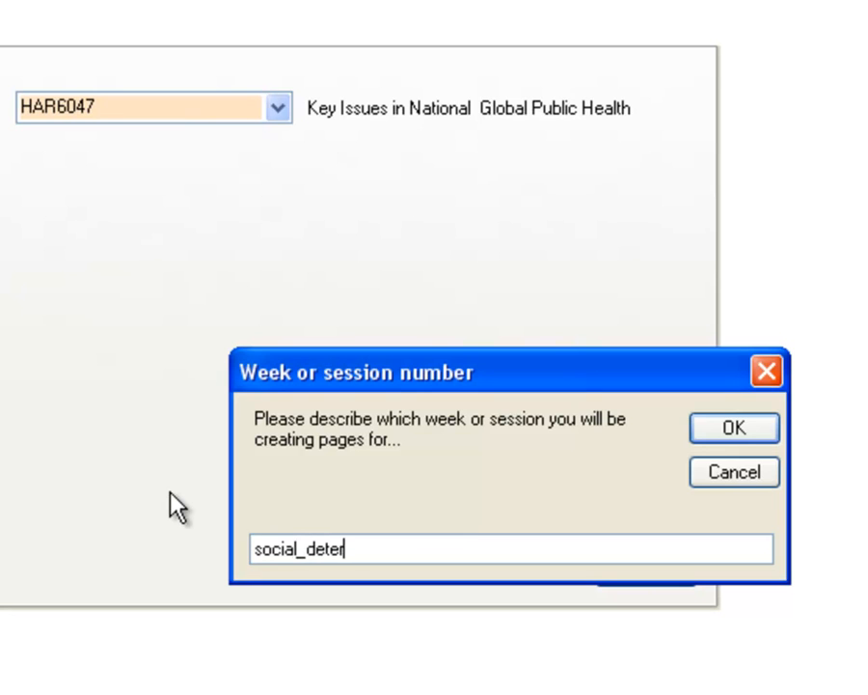
pyautogui.write('minants')
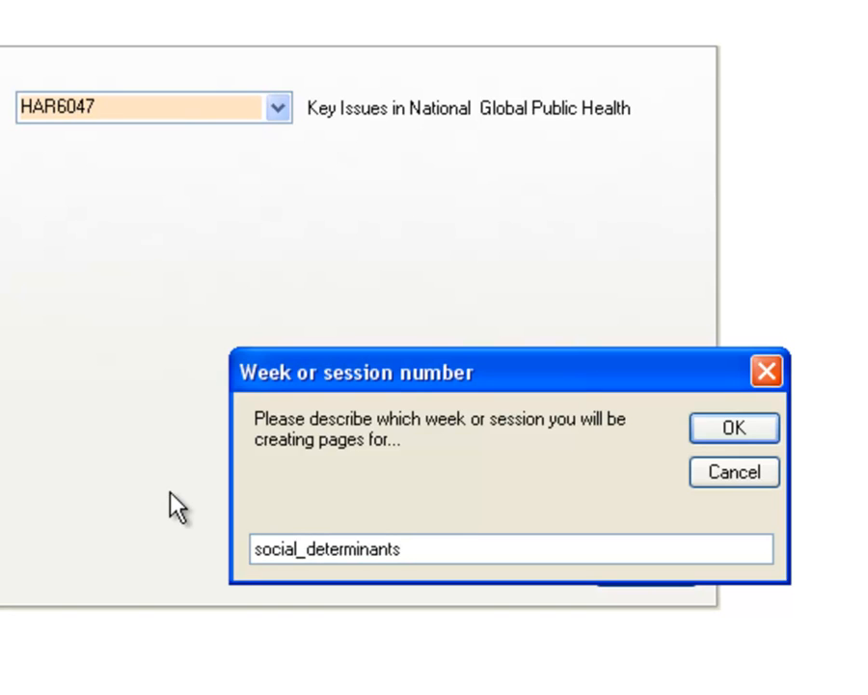
pyautogui.click(776, 430)
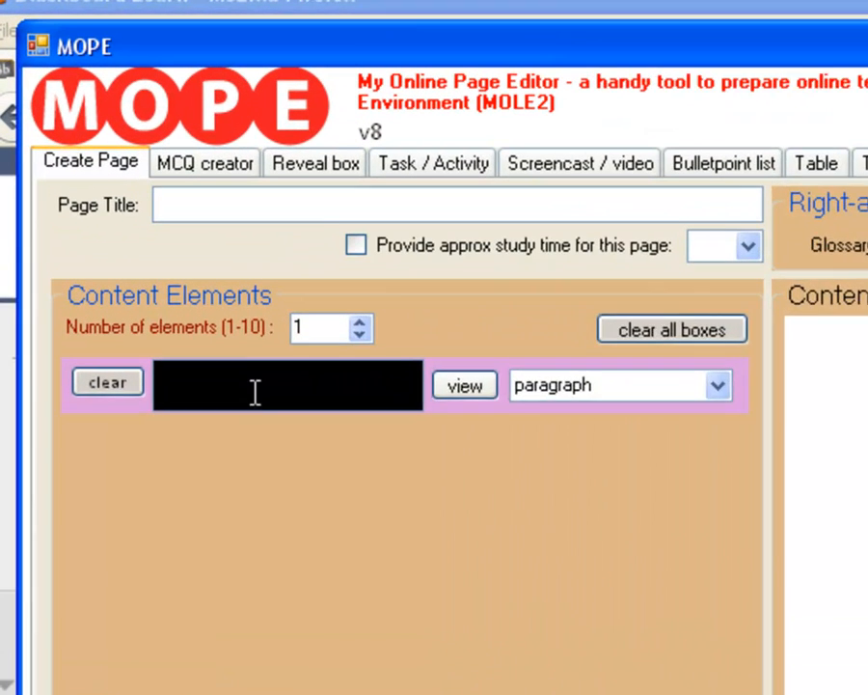
pyautogui.click(143, 209)
pyautogui.write('gf')
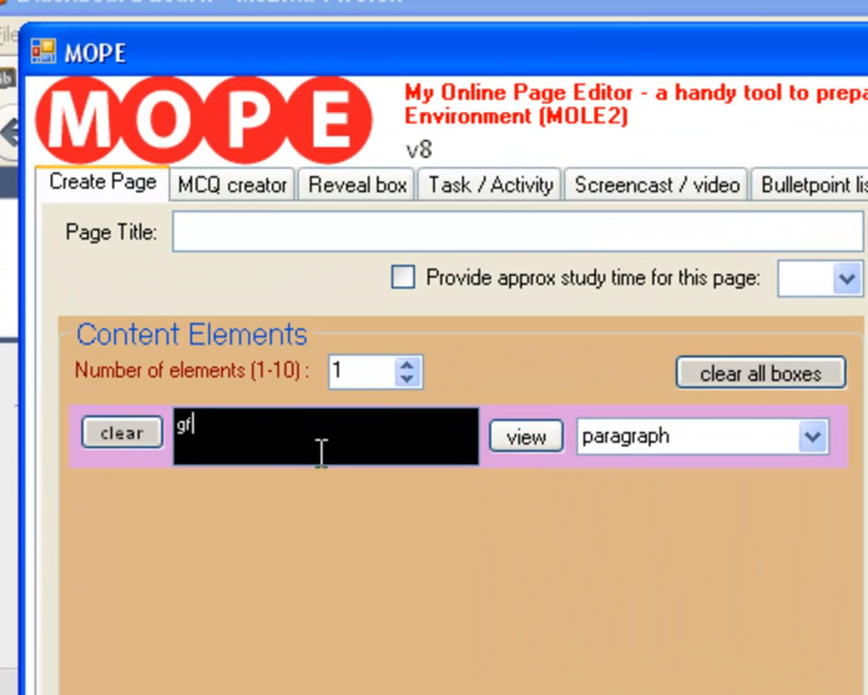
pyautogui.write(' jhg vhg hf h')
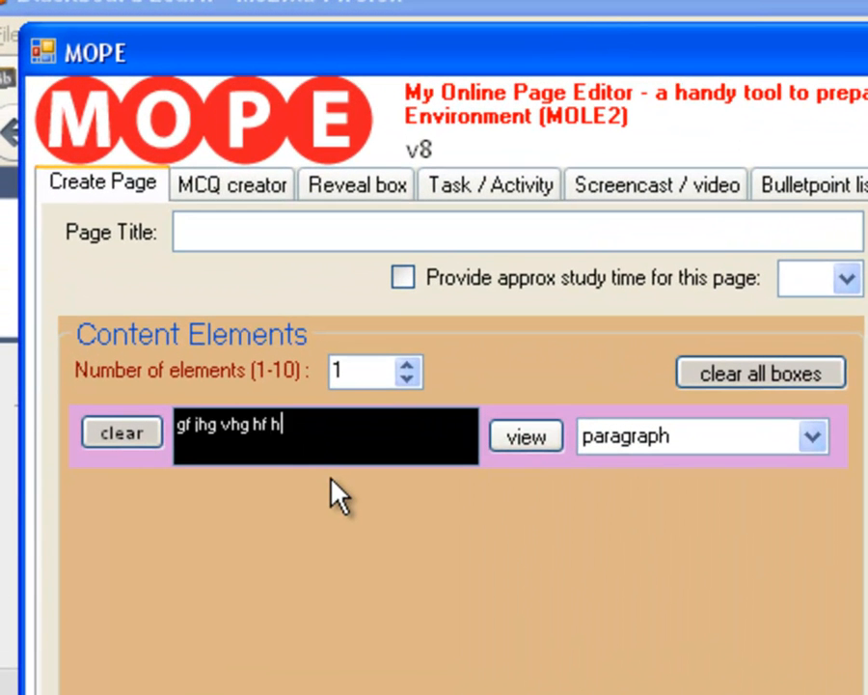
pyautogui.click(153, 425)
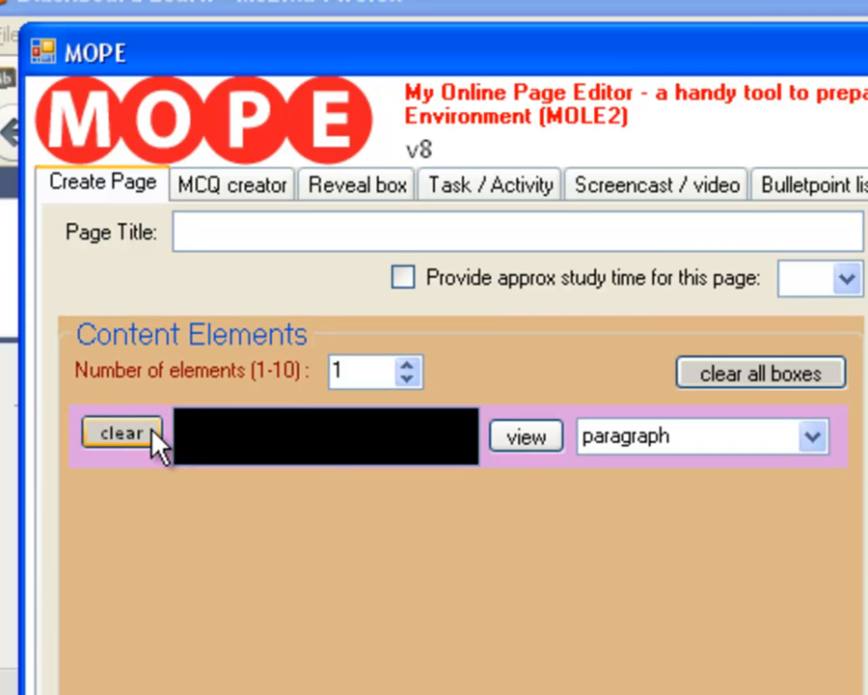
# Step: Make the content element a quotation and copy the passage beginning "By 2007" from the Social determinants updated document in Firefox
pyautogui.click(814, 439)
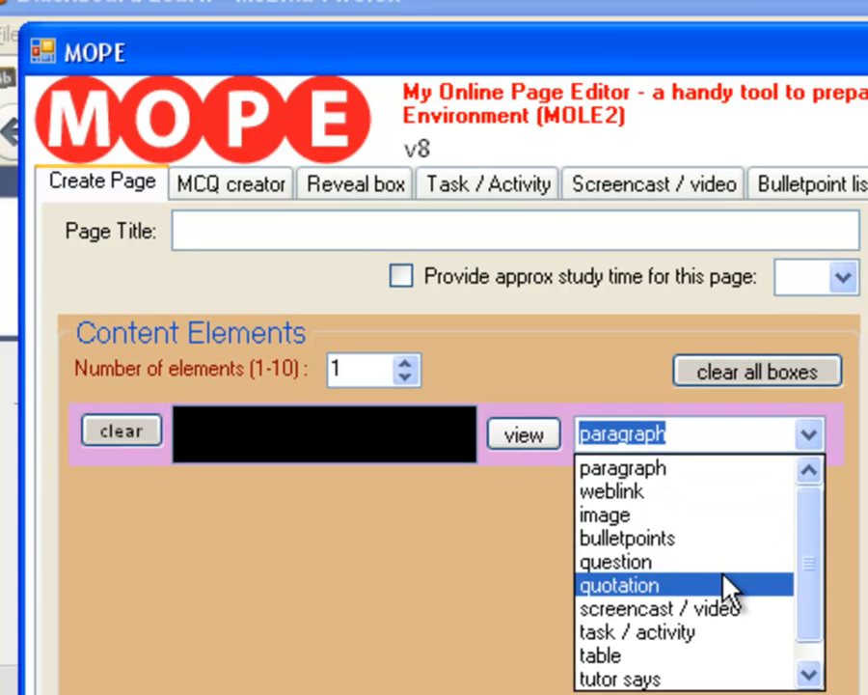
pyautogui.click(727, 585)
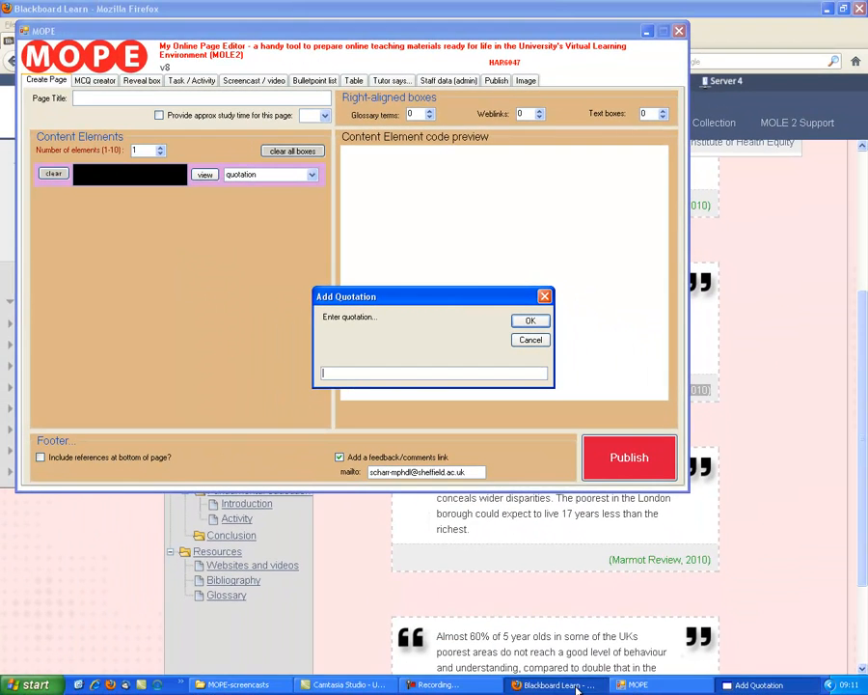
pyautogui.moveTo(437, 282); pyautogui.dragTo(484, 394)
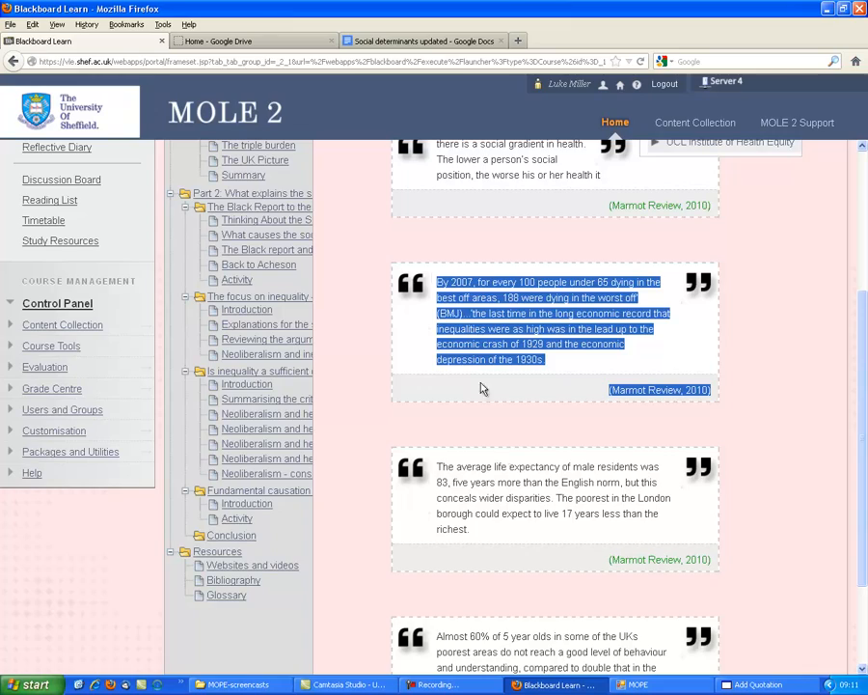
pyautogui.click(384, 41)
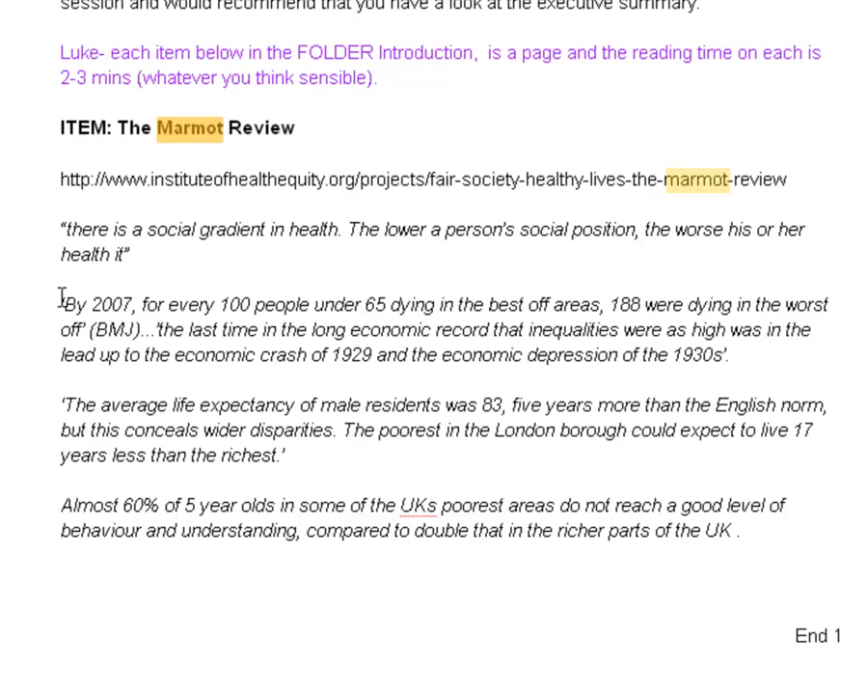
pyautogui.moveTo(64, 306); pyautogui.dragTo(726, 353)
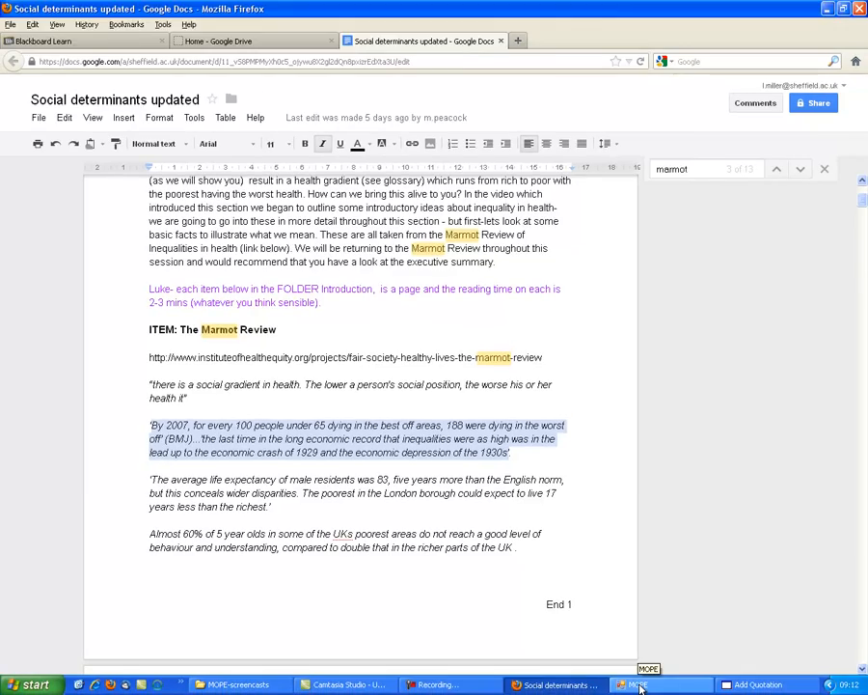
# Step: Switch back to MOPE, paste the copied passage as the quotation text, check both its ends and confirm it
pyautogui.click(639, 685)
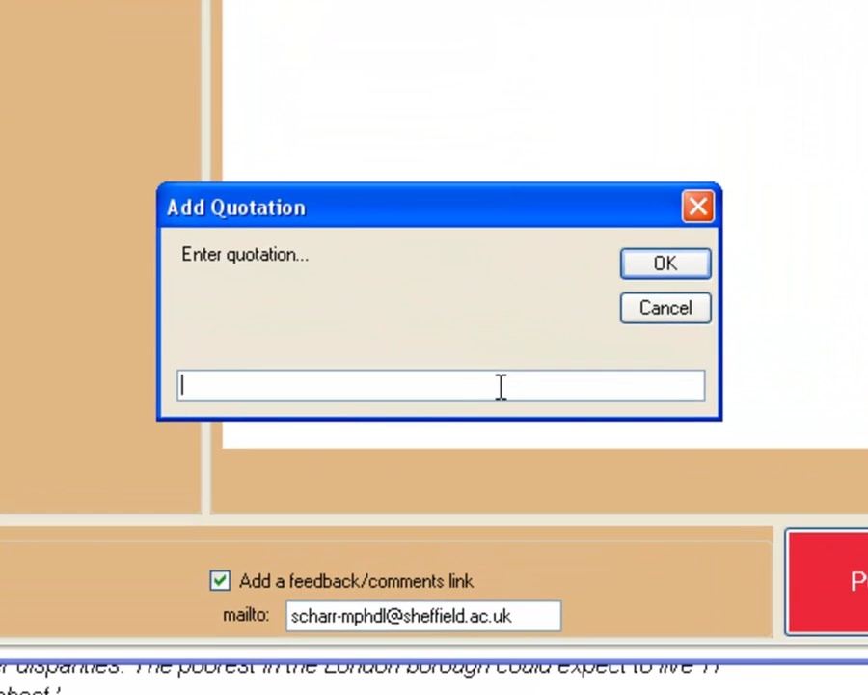
pyautogui.hotkey('ctrl', 'v')
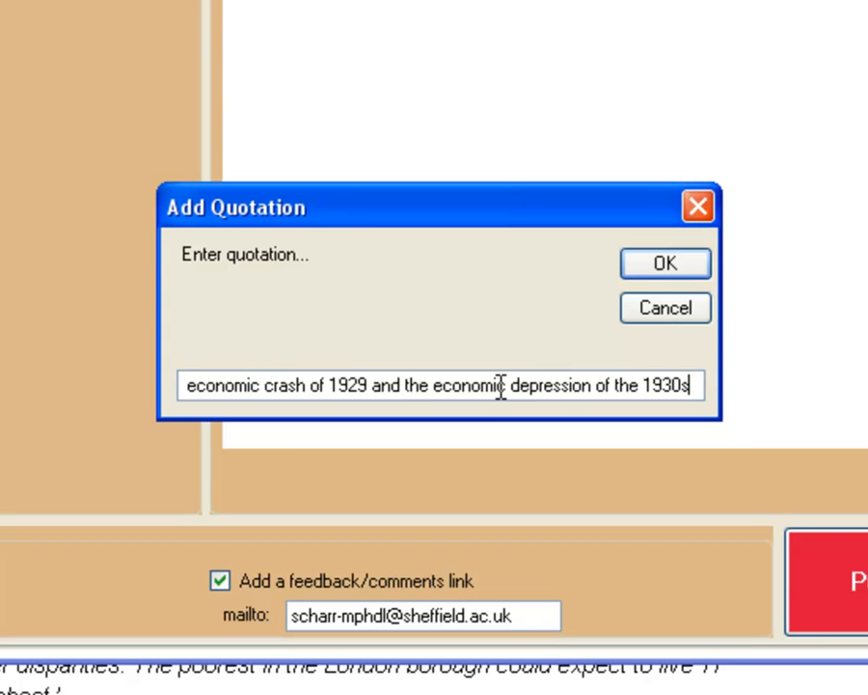
pyautogui.press('Home')
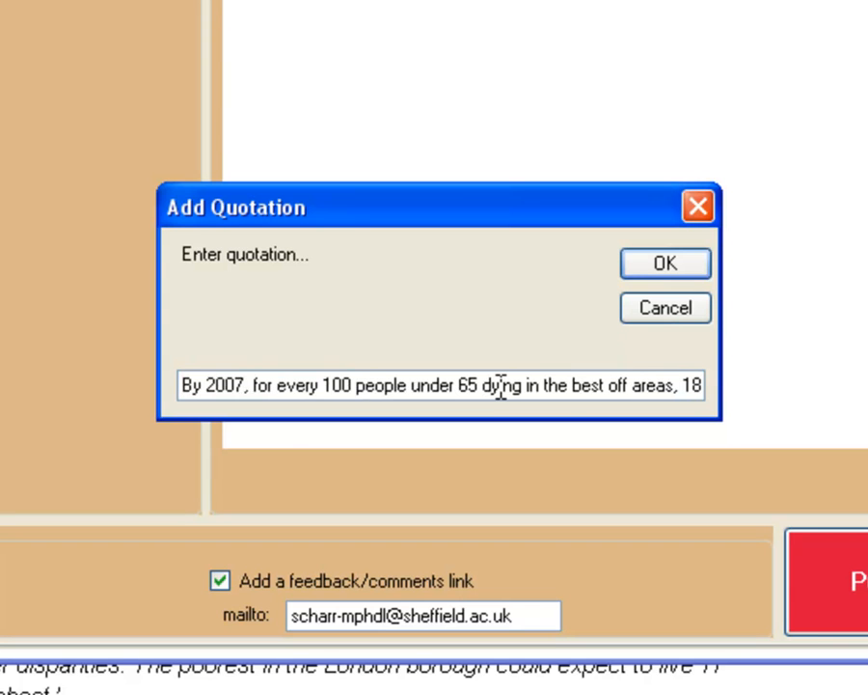
pyautogui.press('End')
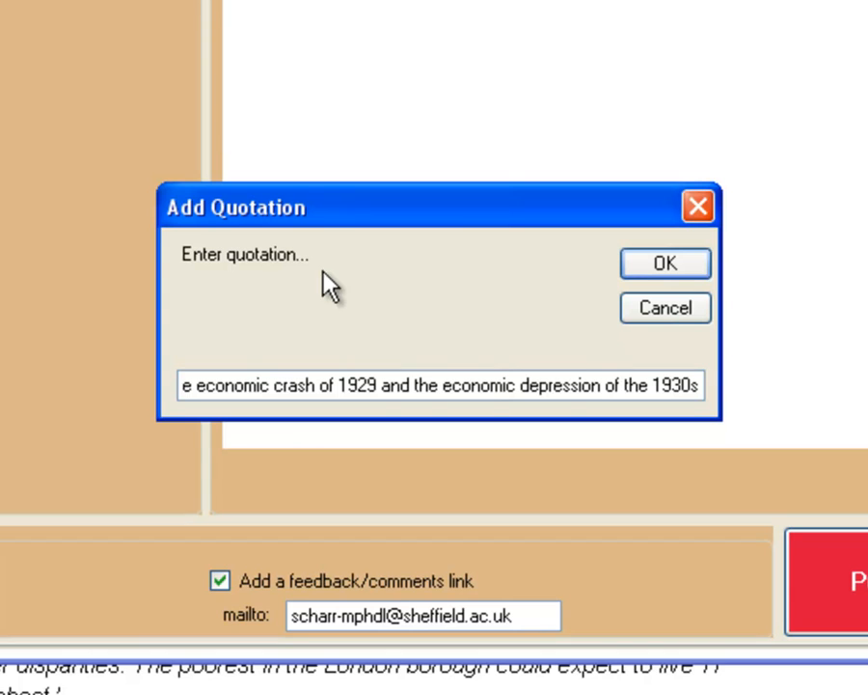
pyautogui.click(693, 264)
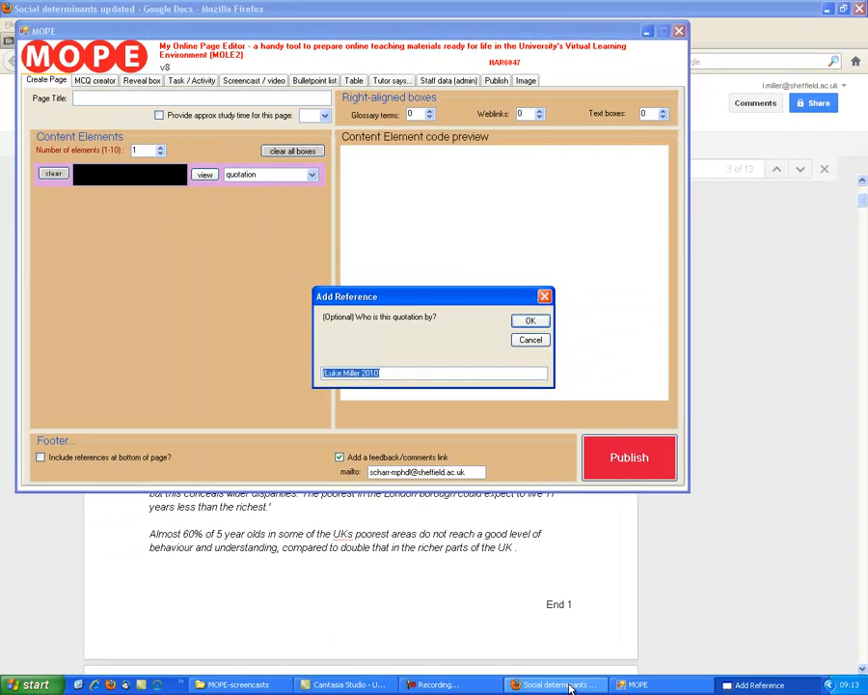
# Step: Set the quotation's reference to "(Marmot Review, 2010)" and preview the finished content element
pyautogui.click(721, 694)
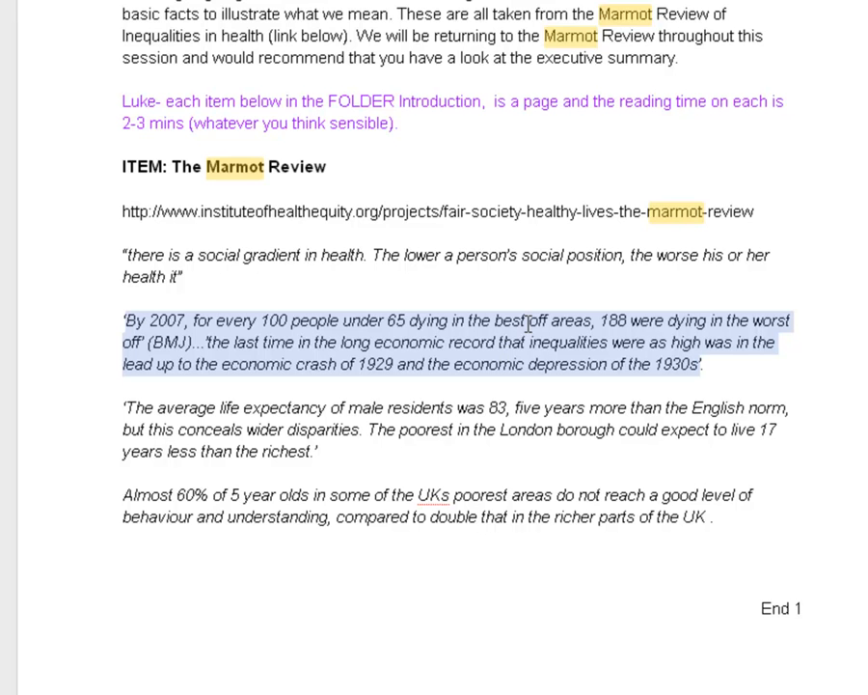
pyautogui.hotkey('alt', 'Tab')
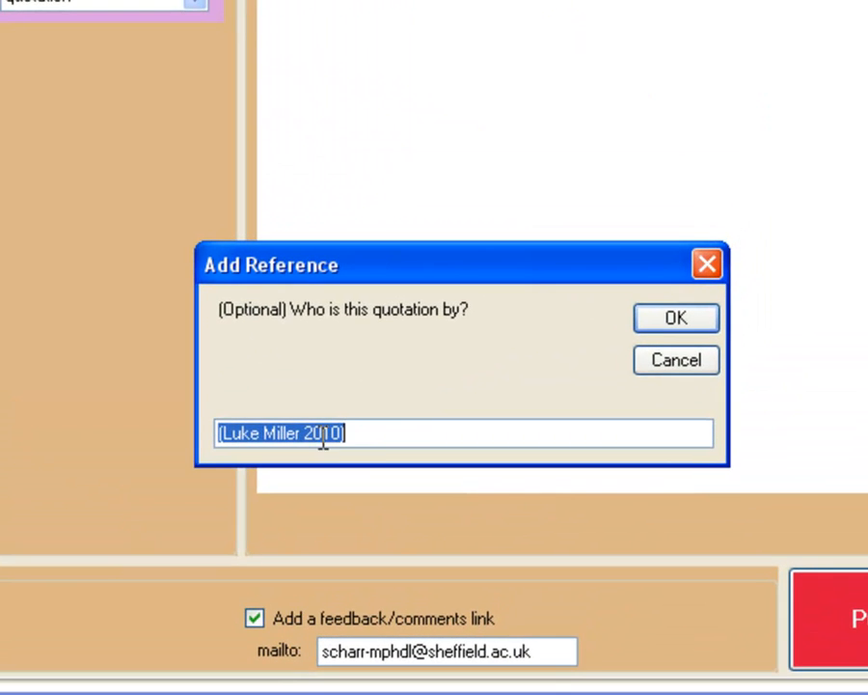
pyautogui.click(300, 432)
pyautogui.press('BackSpace')
pyautogui.press('BackSpace')
pyautogui.press('BackSpace')
pyautogui.press('BackSpace')
pyautogui.press('BackSpace')
pyautogui.press('BackSpace')
pyautogui.press('BackSpace')
pyautogui.press('BackSpace')
pyautogui.press('BackSpace')
pyautogui.press('BackSpace')
pyautogui.press('BackSpace')
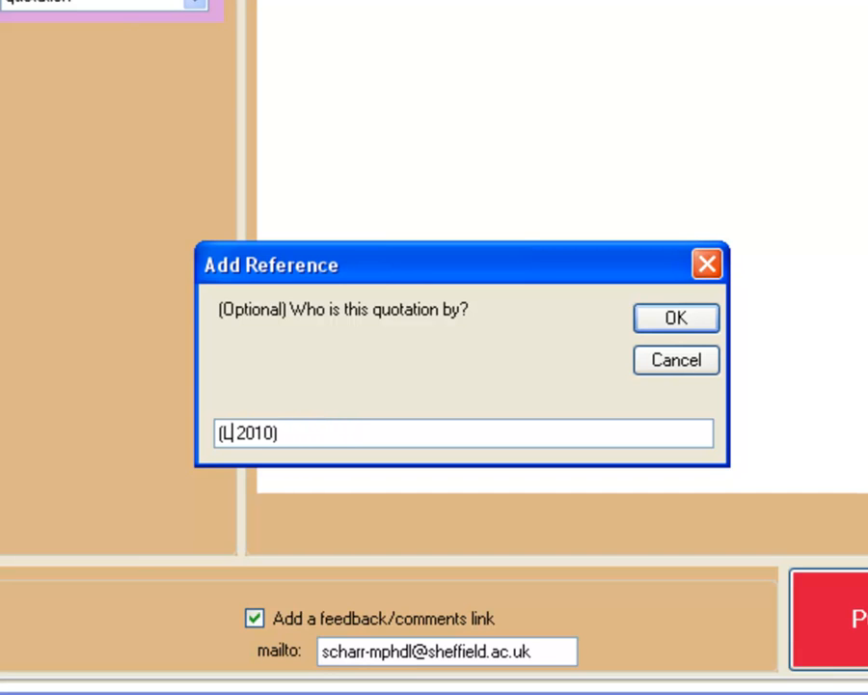
pyautogui.write('Martm')
pyautogui.press('BackSpace')
pyautogui.press('BackSpace')
pyautogui.press('BackSpace')
pyautogui.write('rmot Rev')
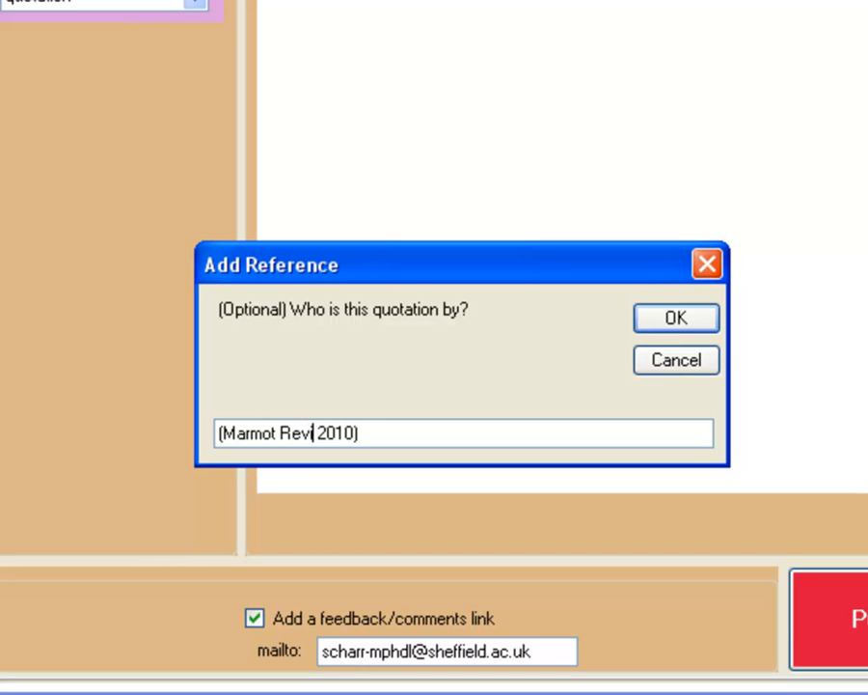
pyautogui.write('iew,')
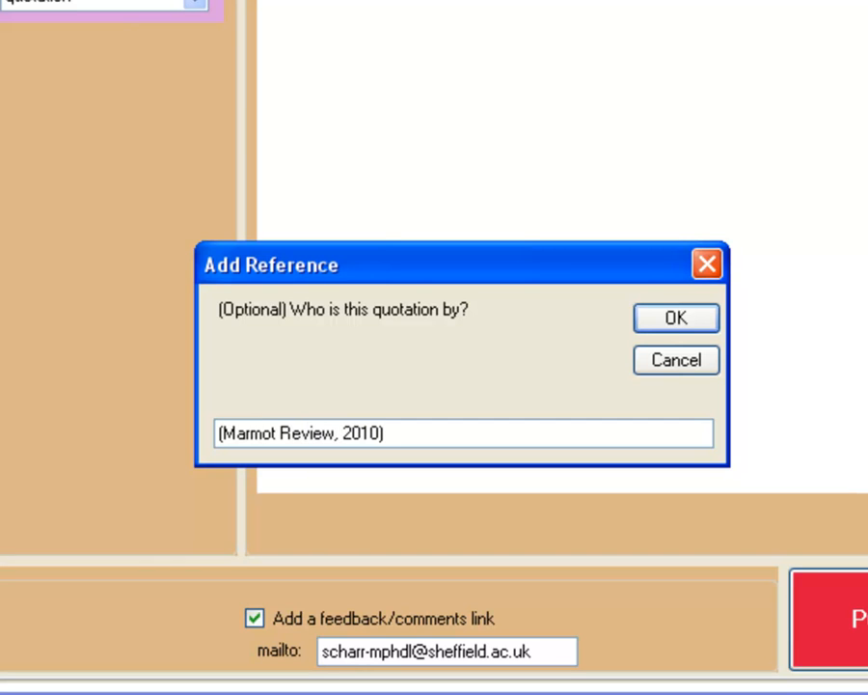
pyautogui.click(675, 319)
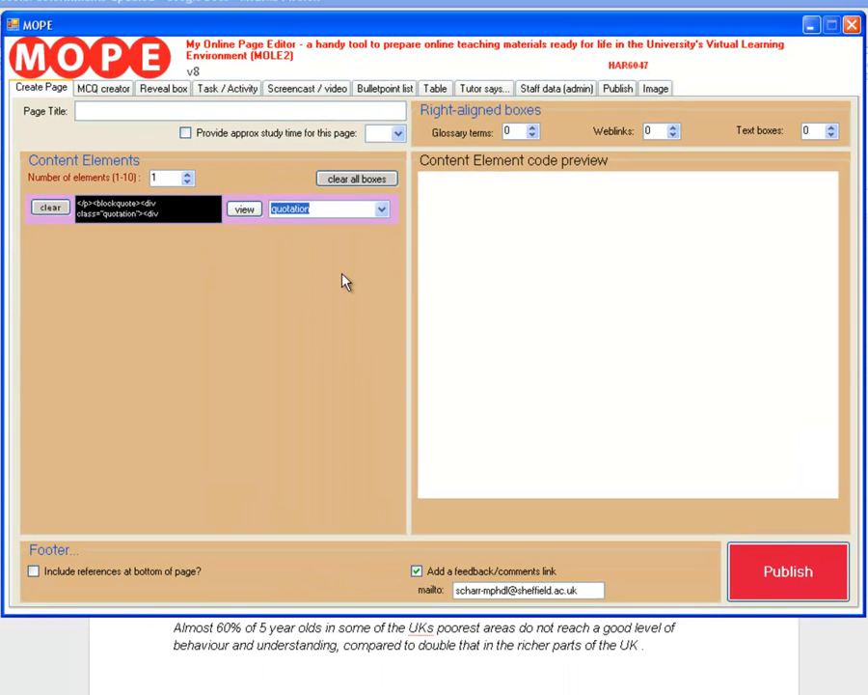
pyautogui.click(244, 210)
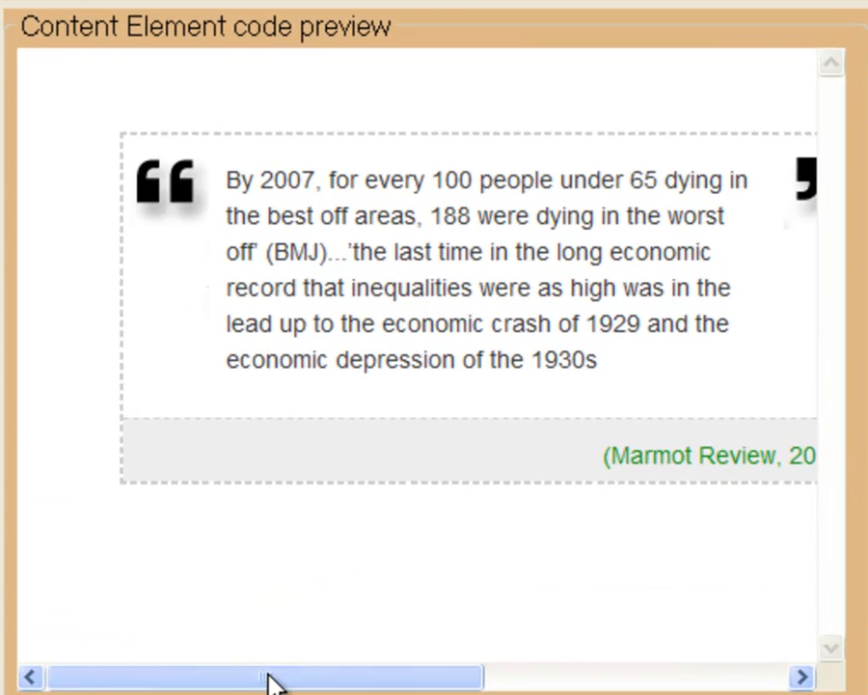
# Step: Open the quotation element's code for editing and insert a blank line between the opening tags and the passage beginning "By 2007"
pyautogui.moveTo(547, 492); pyautogui.dragTo(559, 491)
pyautogui.moveTo(294, 675); pyautogui.dragTo(319, 656)
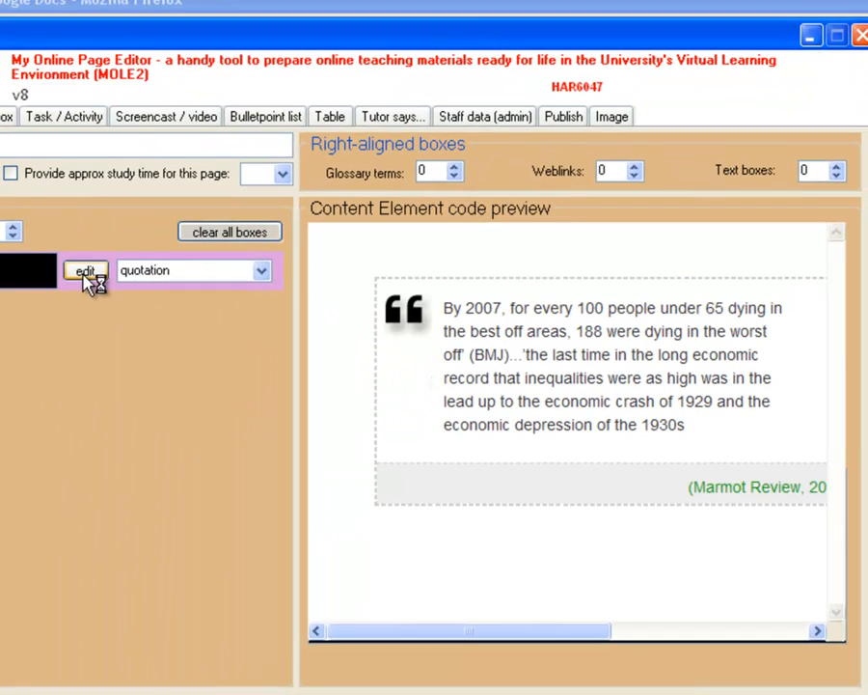
pyautogui.click(85, 272)
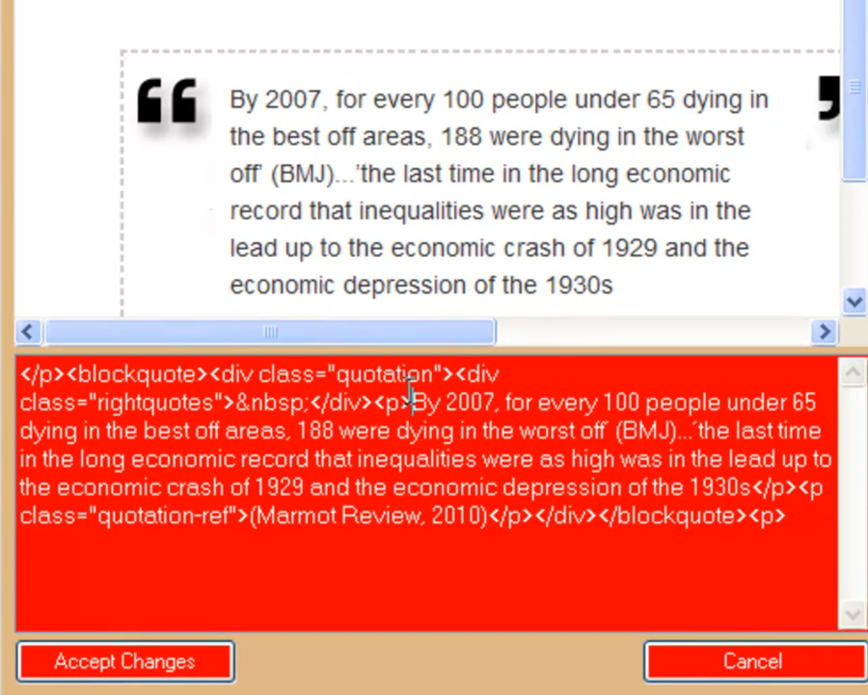
pyautogui.click(413, 395)
pyautogui.press('Return')
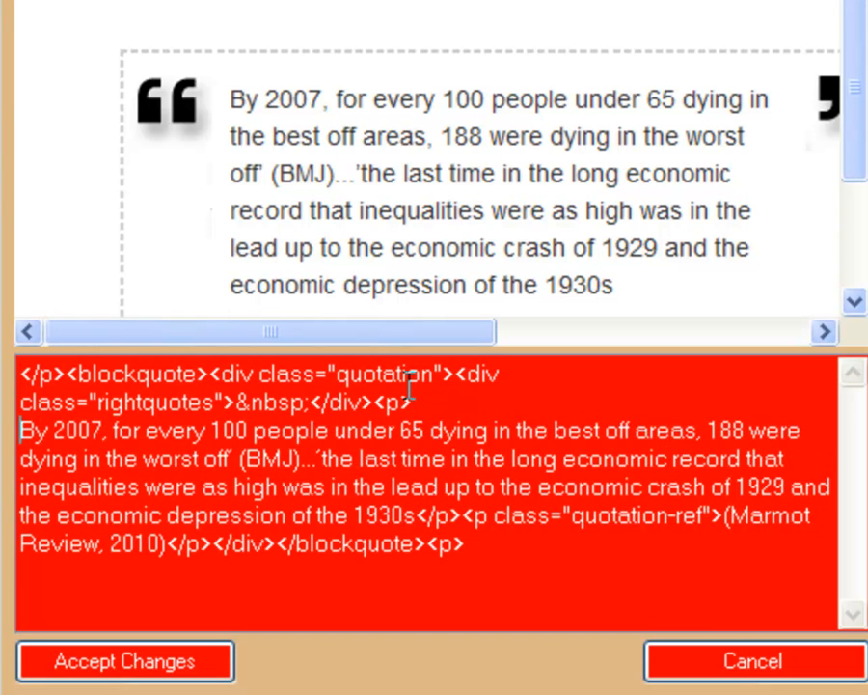
pyautogui.press('Return')
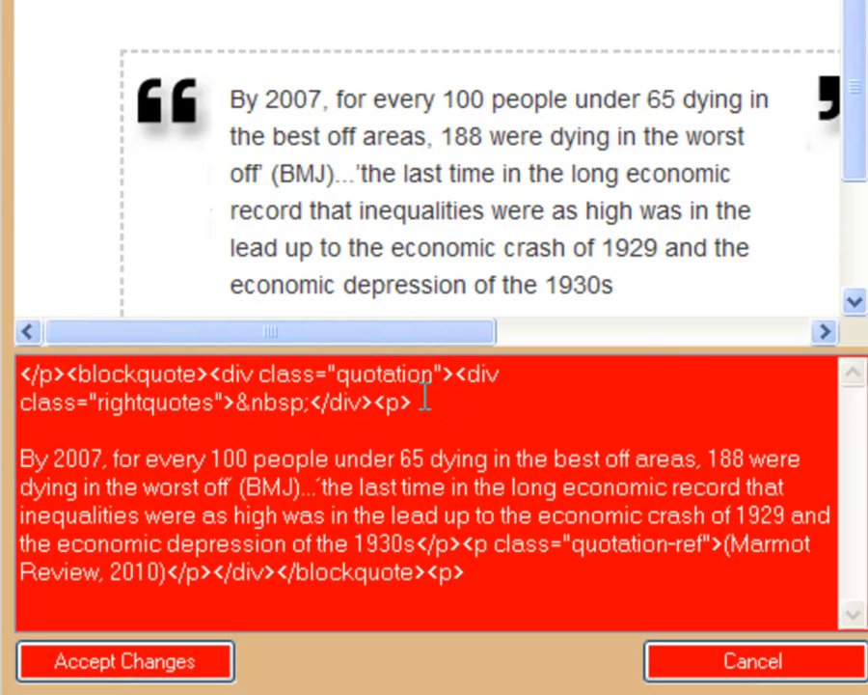
pyautogui.moveTo(424, 397); pyautogui.dragTo(329, 400)
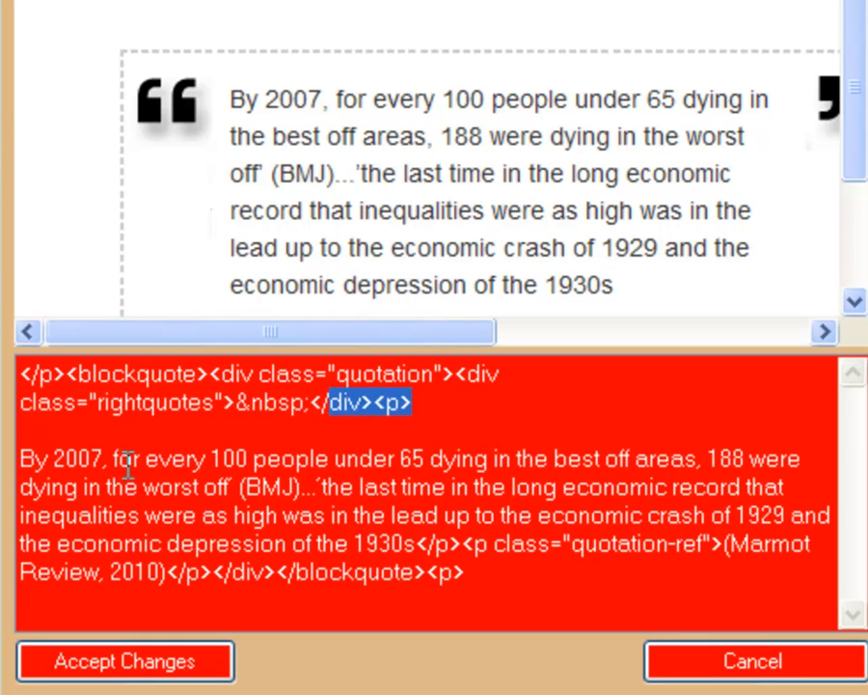
# Step: Insert two blank lines in the code between "1930s" and its closing paragraph tag, and accept the changes
pyautogui.click(413, 548)
pyautogui.press('Return')
pyautogui.press('Return')
pyautogui.press('Return')
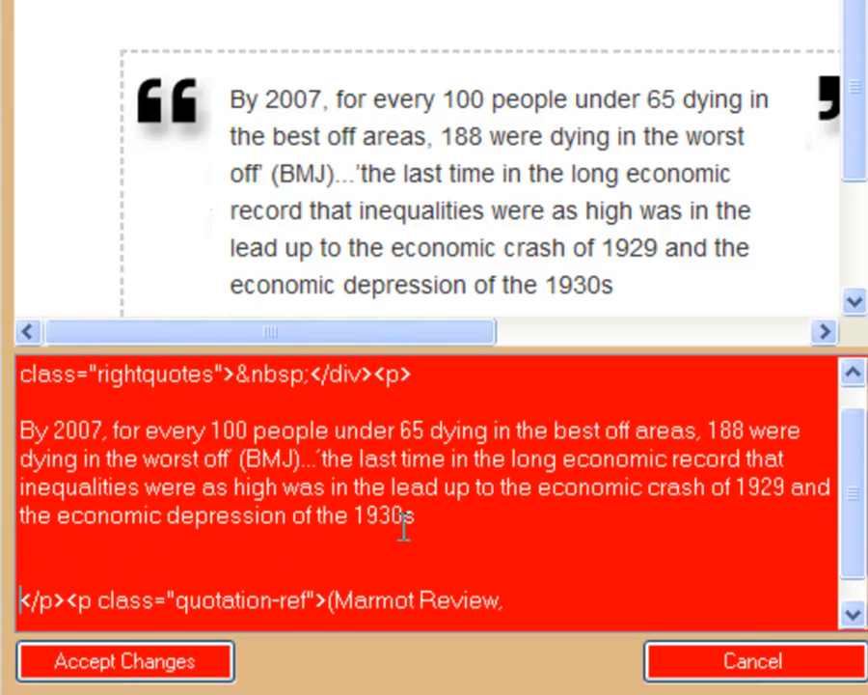
pyautogui.moveTo(413, 516); pyautogui.dragTo(18, 439)
pyautogui.click(313, 487)
pyautogui.click(321, 557)
pyautogui.press('Return')
pyautogui.press('BackSpace')
pyautogui.press('BackSpace')
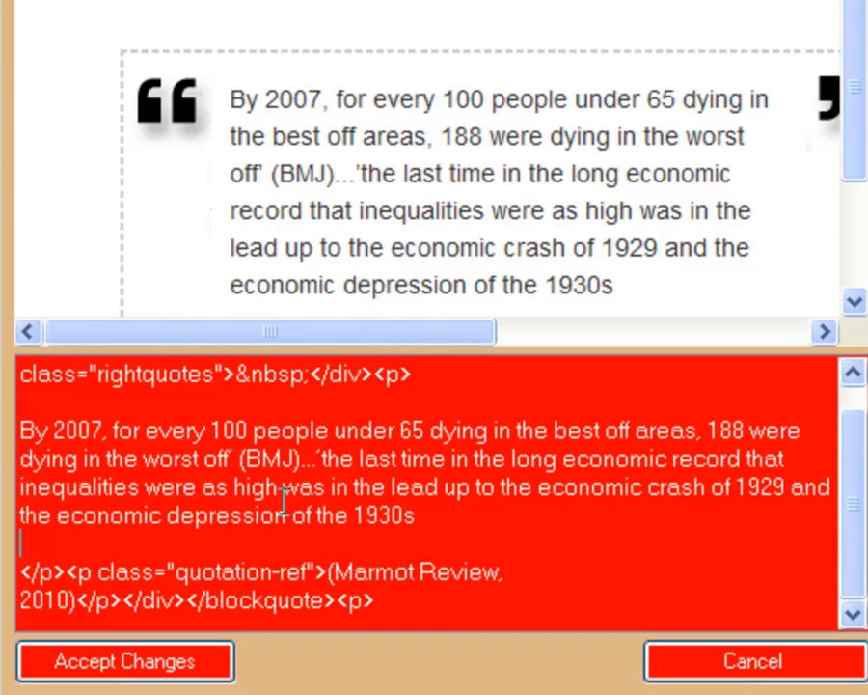
pyautogui.press('Return')
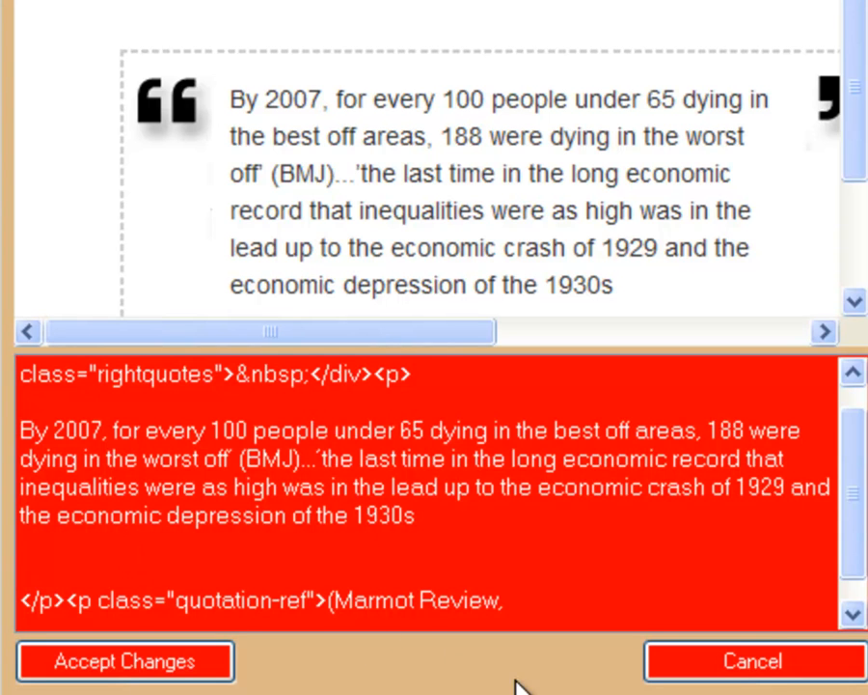
pyautogui.click(146, 666)
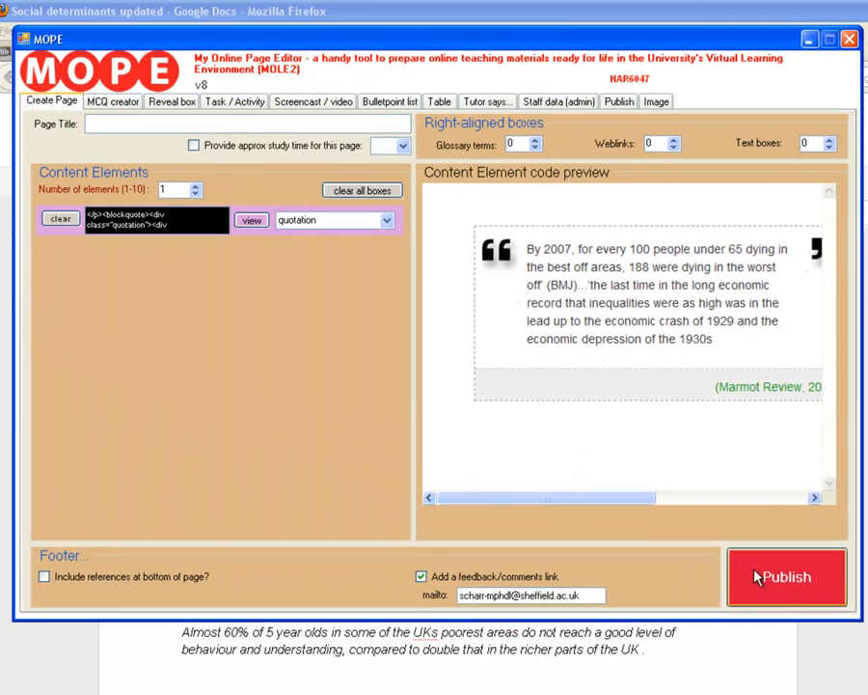
# Step: Publish the page with the title "The Marmot Review"
pyautogui.click(757, 576)
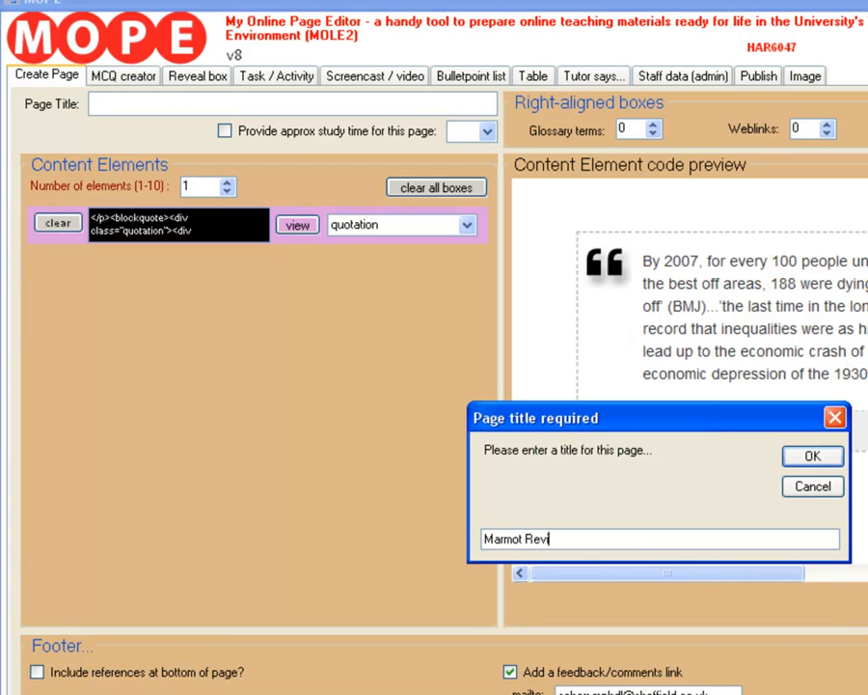
pyautogui.write('The')
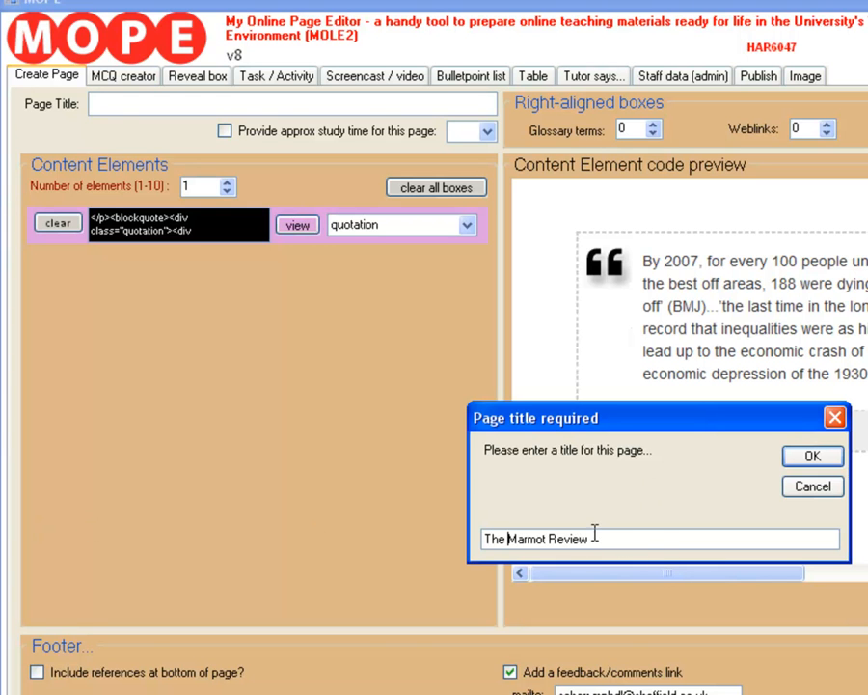
pyautogui.moveTo(594, 537); pyautogui.dragTo(491, 546)
pyautogui.click(529, 540)
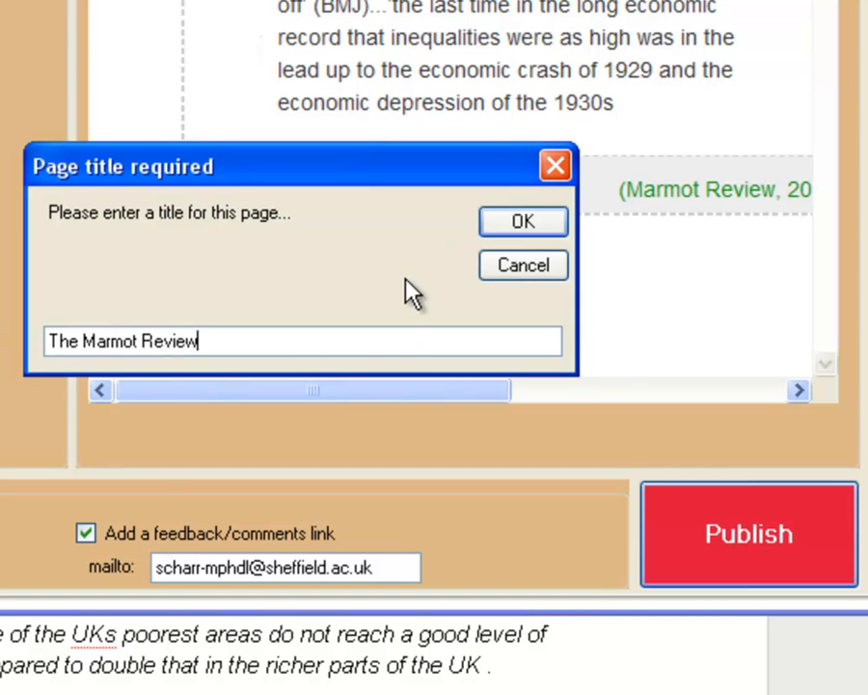
pyautogui.click(524, 228)
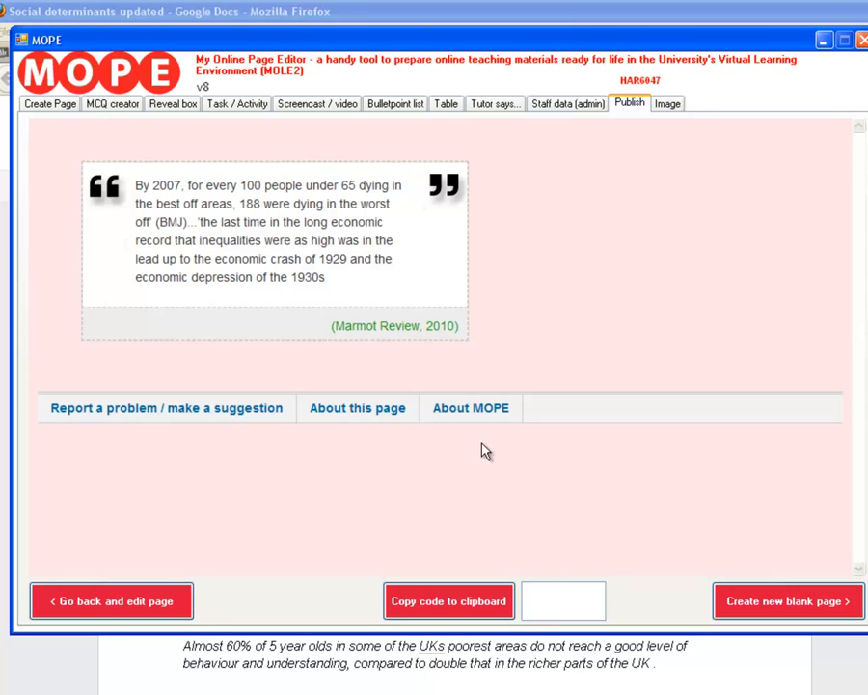
# Step: Copy the published page's code to the clipboard and place the cursor in the box holding the copied code
pyautogui.click(500, 597)
pyautogui.click(578, 601)
pyautogui.click(563, 594)
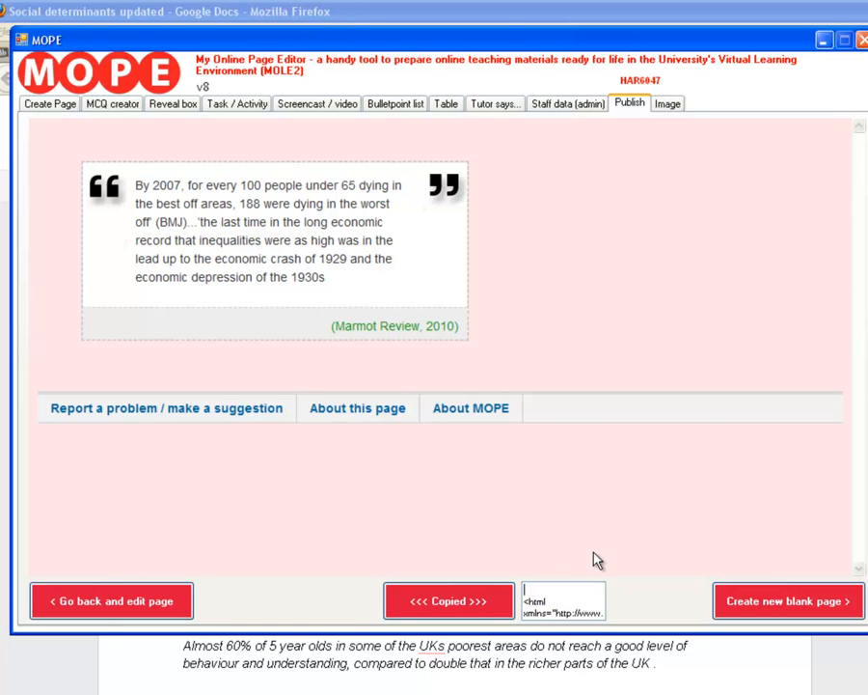